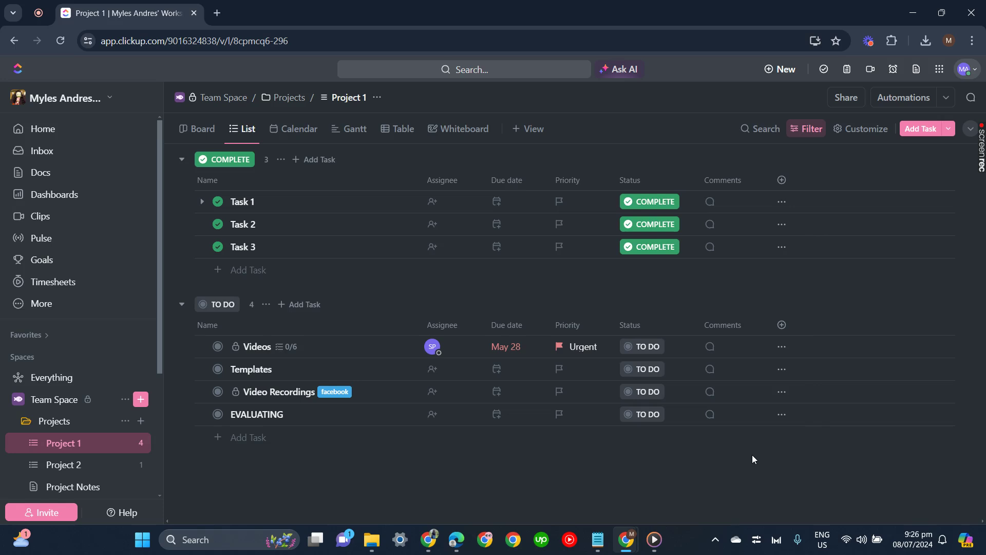
# Go to the workspace Settings from the workspace name dropdown.
pyautogui.click(30, 103)
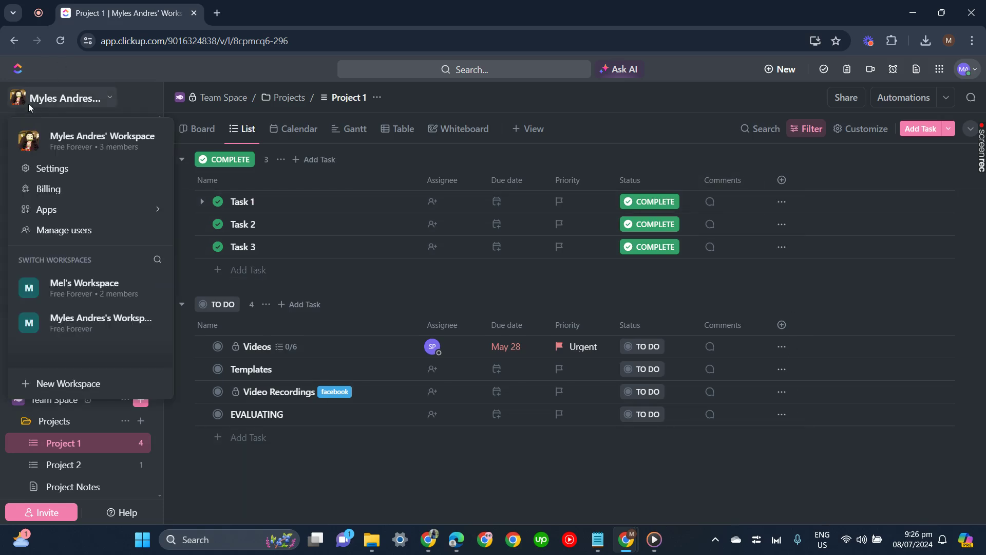
pyautogui.click(57, 169)
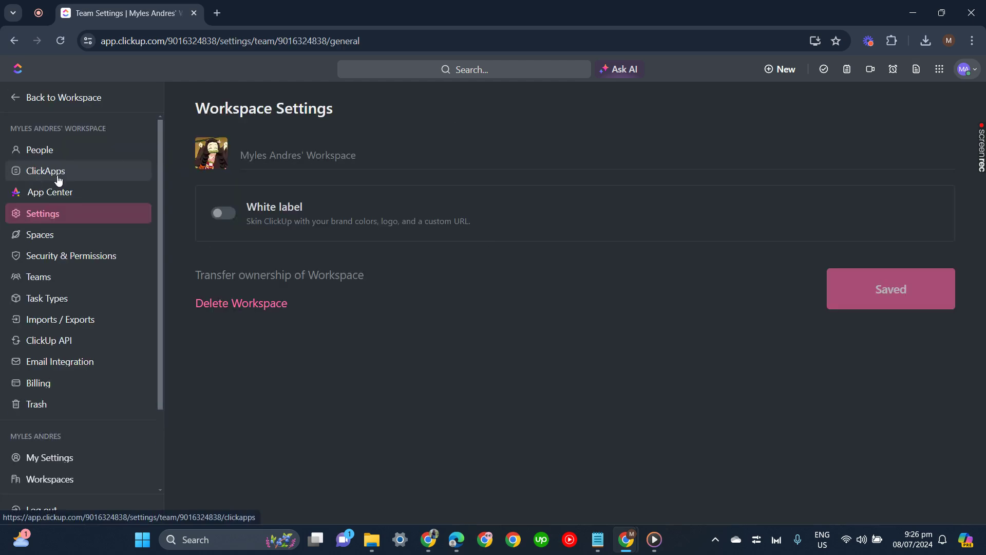
# Open the ClickApps section of the workspace settings to reach the Priority card.
pyautogui.click(57, 178)
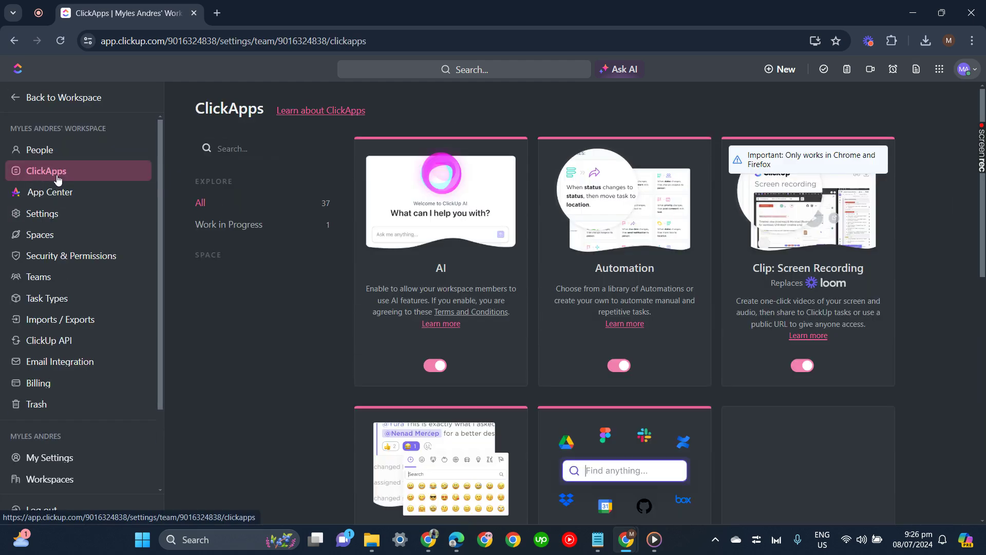
pyautogui.scroll(-5, 746, 353)
pyautogui.scroll(-5, 740, 349)
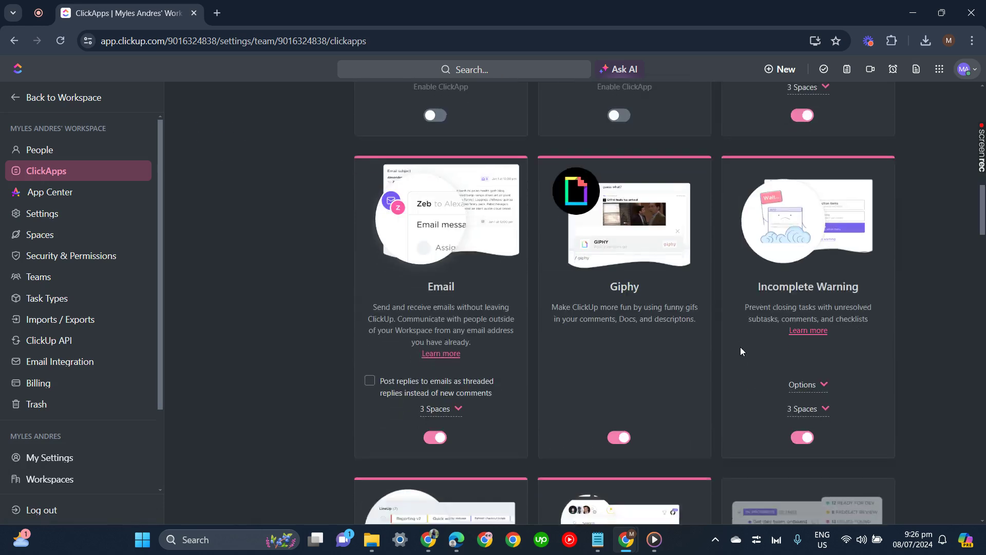
pyautogui.scroll(-4, 740, 348)
pyautogui.scroll(-3, 741, 350)
pyautogui.scroll(-2, 737, 343)
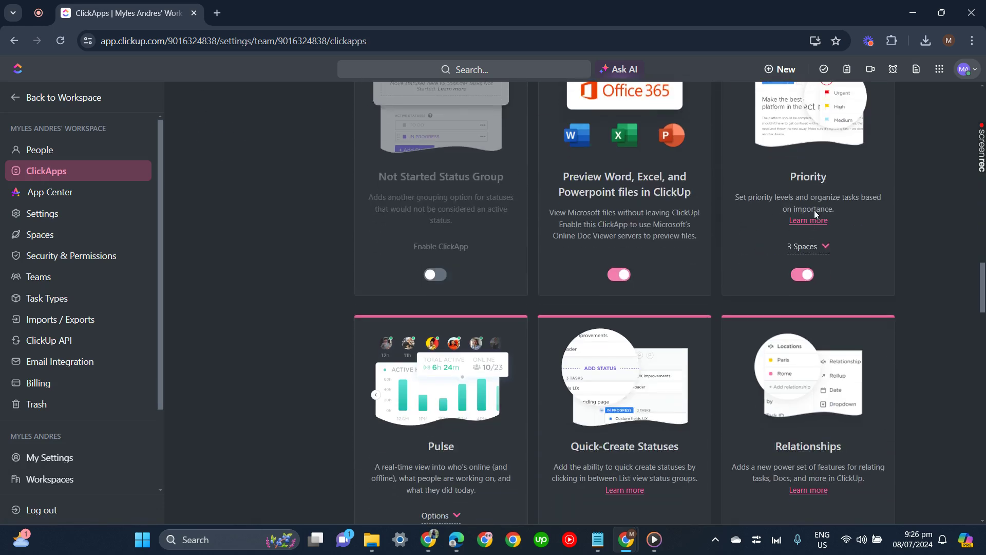
pyautogui.scroll(2, 807, 220)
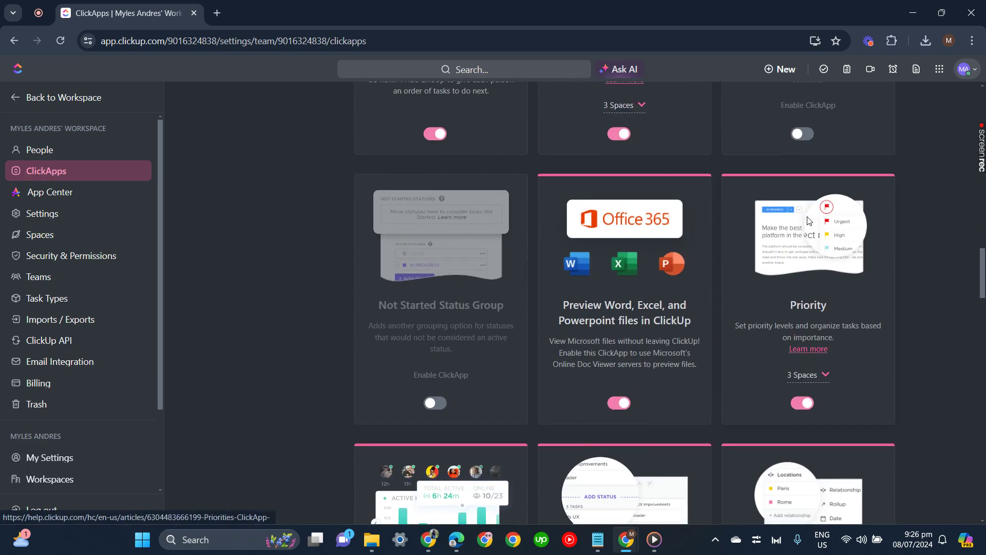
# Cancel disabling Priority and review its 3 Spaces: Team Space, EDUCATION and Engineering.
pyautogui.click(803, 403)
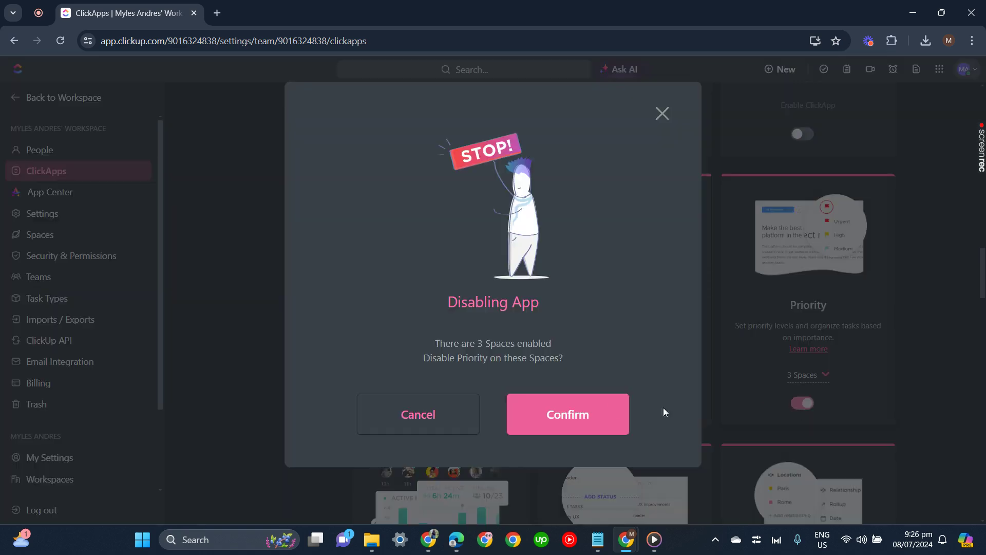
pyautogui.click(410, 419)
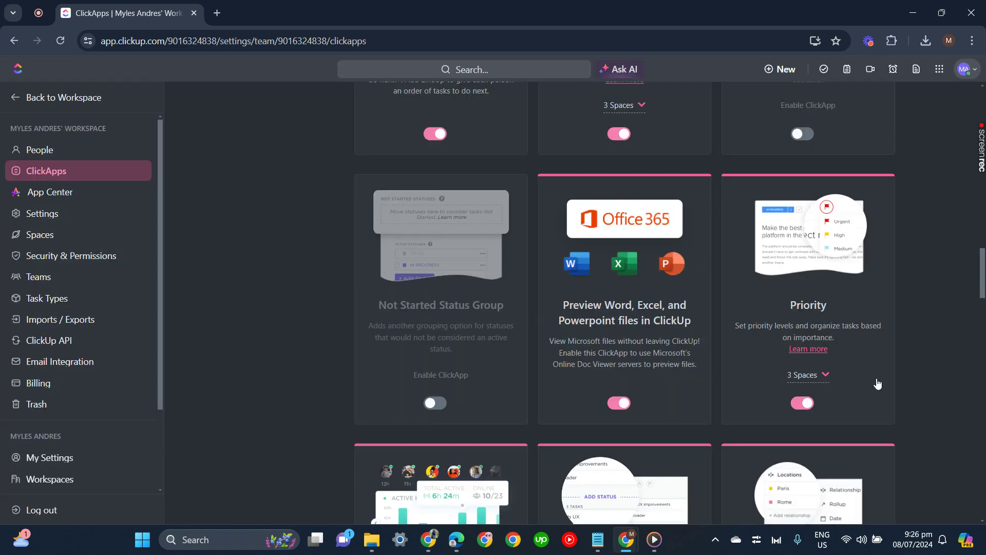
pyautogui.click(815, 376)
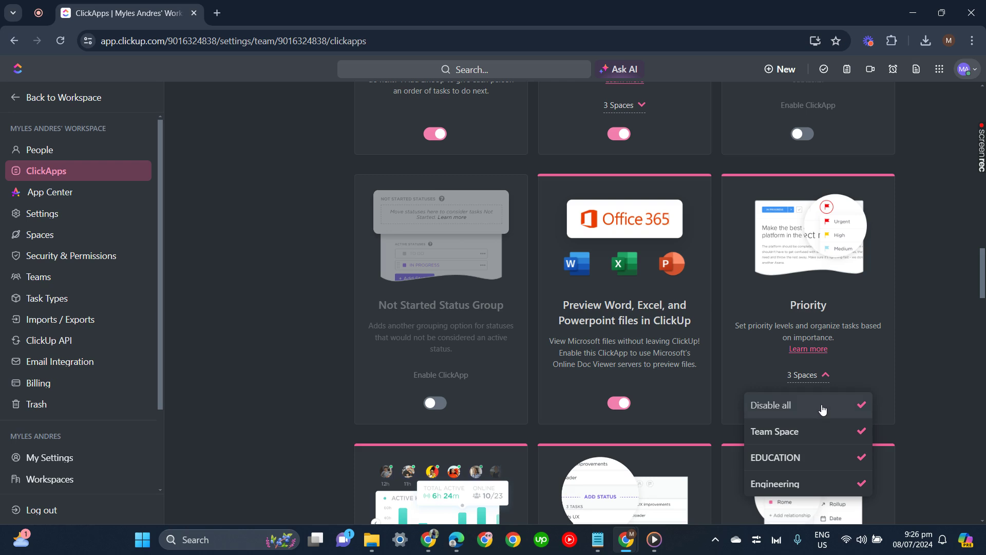
# Close Priority's spaces list and leave settings via Back to Workspace.
pyautogui.click(860, 379)
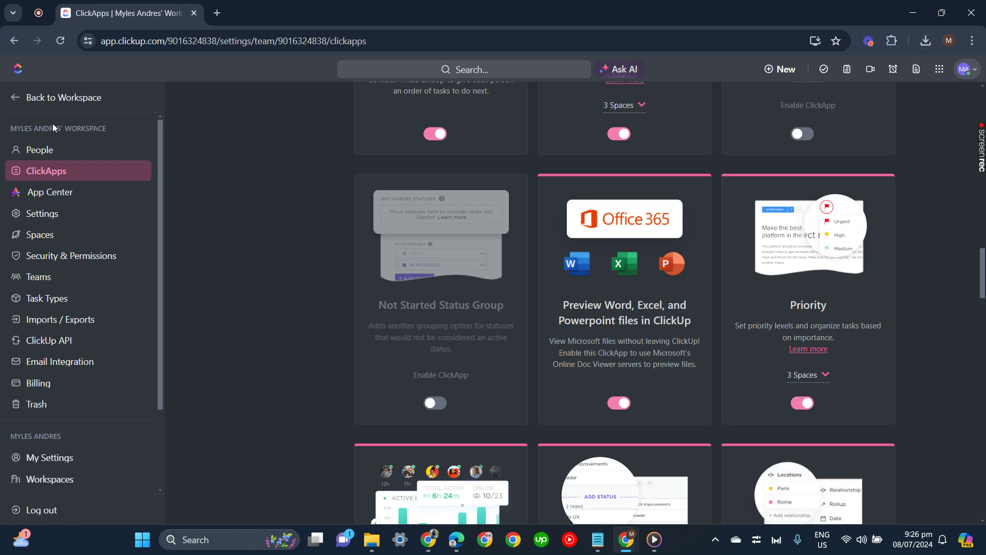
pyautogui.click(64, 103)
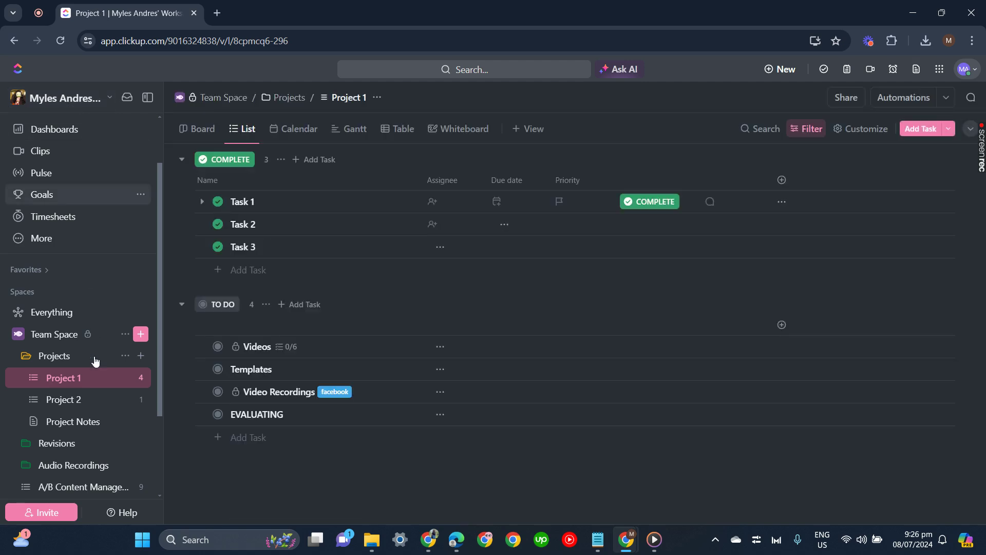
# Go from the Team Space overview to its List view of tasks.
pyautogui.click(74, 338)
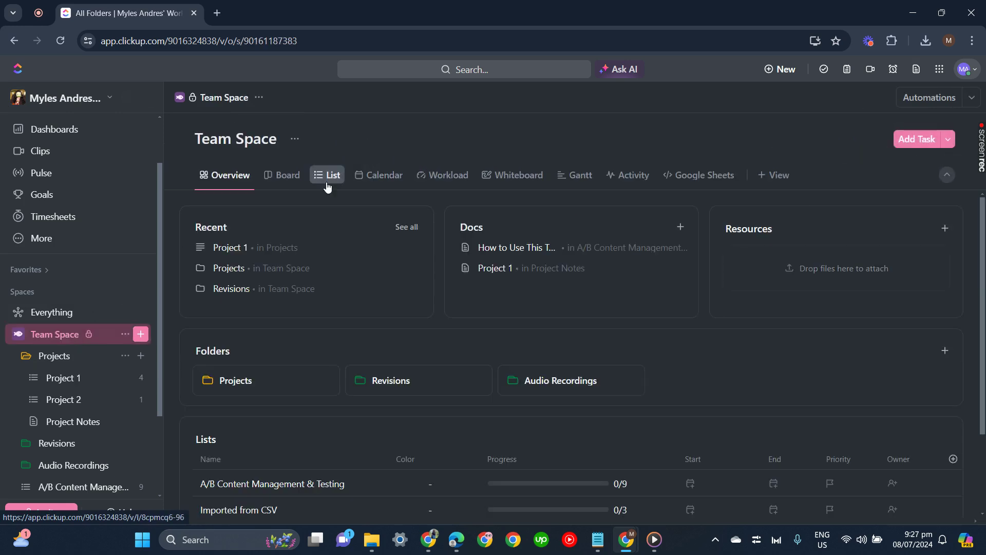
pyautogui.click(327, 182)
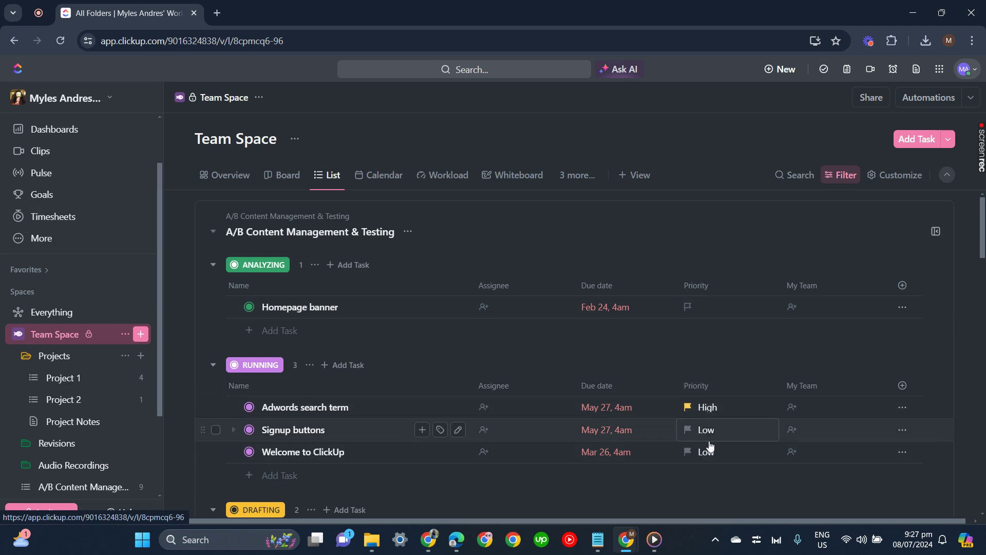
# Keep Adwords search term at High, and flag Signup buttons Urgent and Welcome to ClickUp High.
pyautogui.click(703, 415)
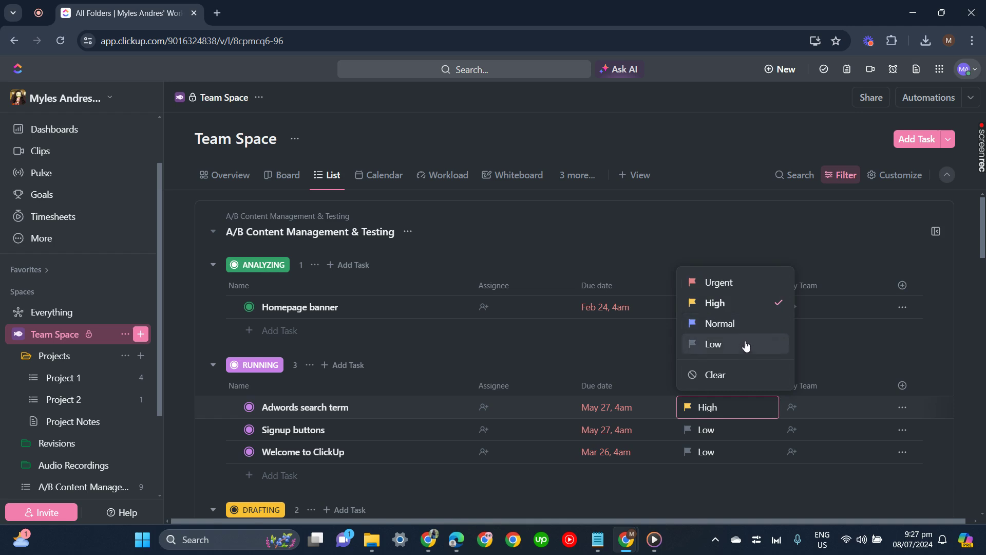
pyautogui.click(763, 302)
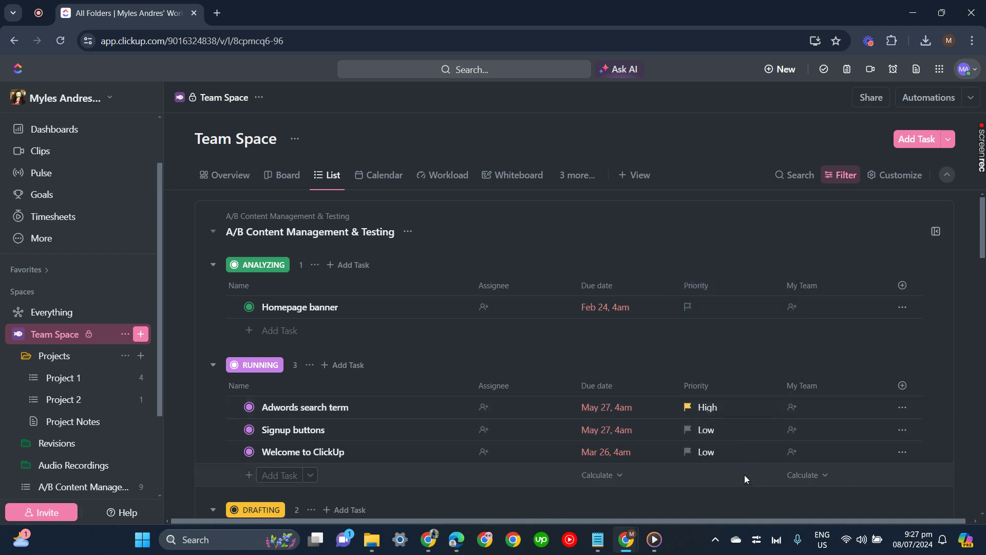
pyautogui.click(723, 436)
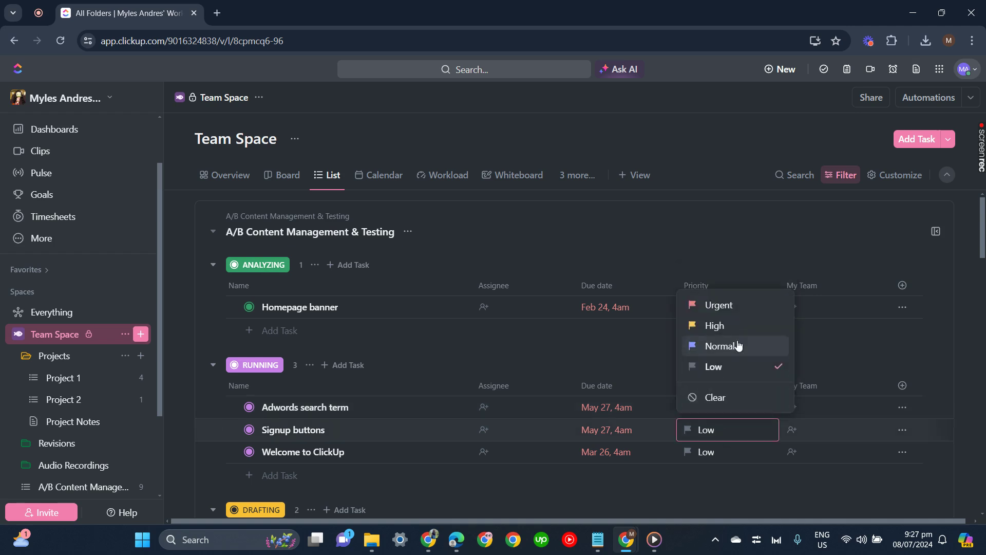
pyautogui.click(738, 310)
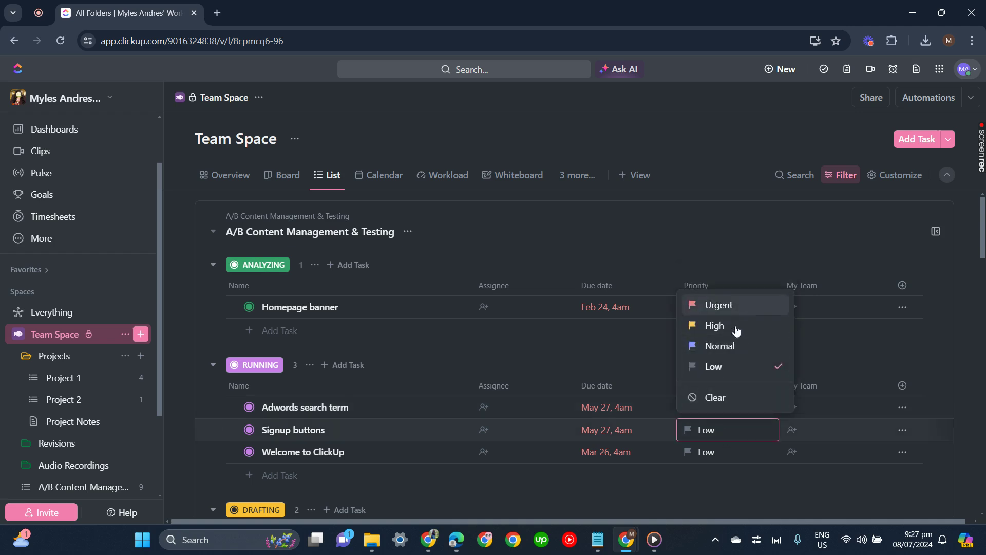
pyautogui.click(719, 454)
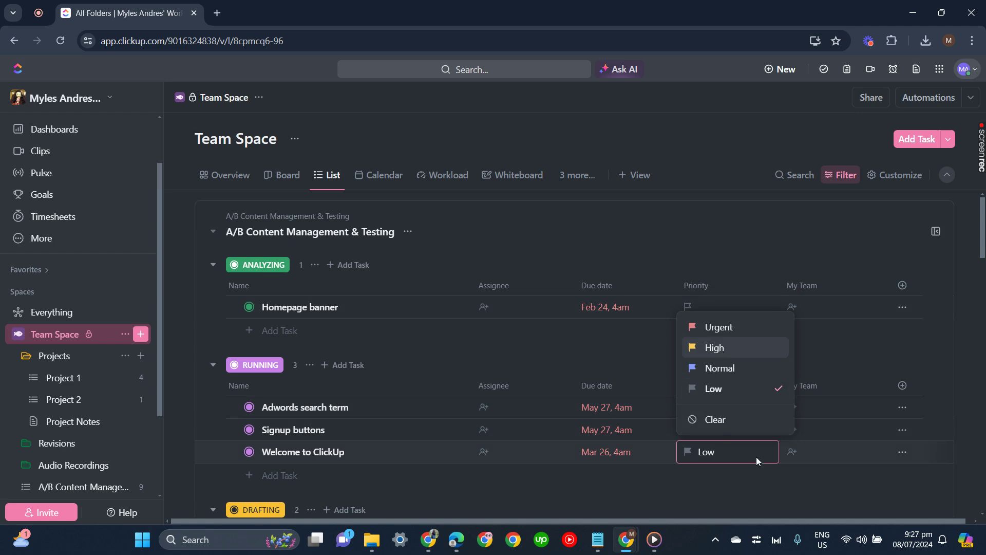
pyautogui.press('Return')
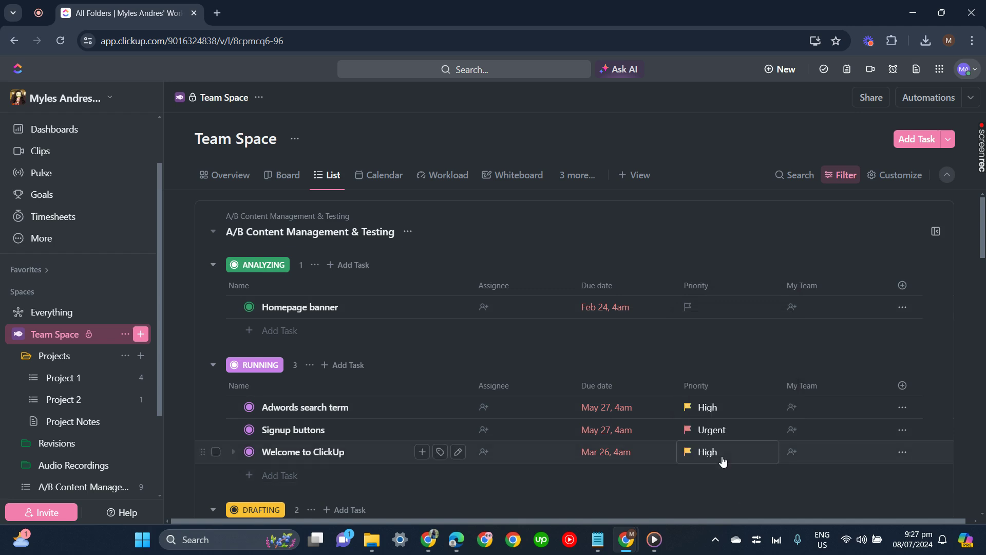